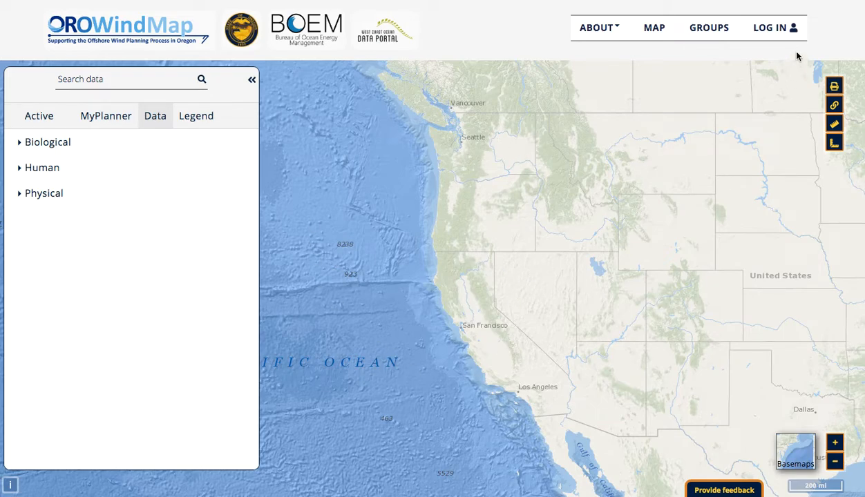
- Browse the bird layers within the Biological data category
{"action": "left_click", "coordinate": [28, 149]}
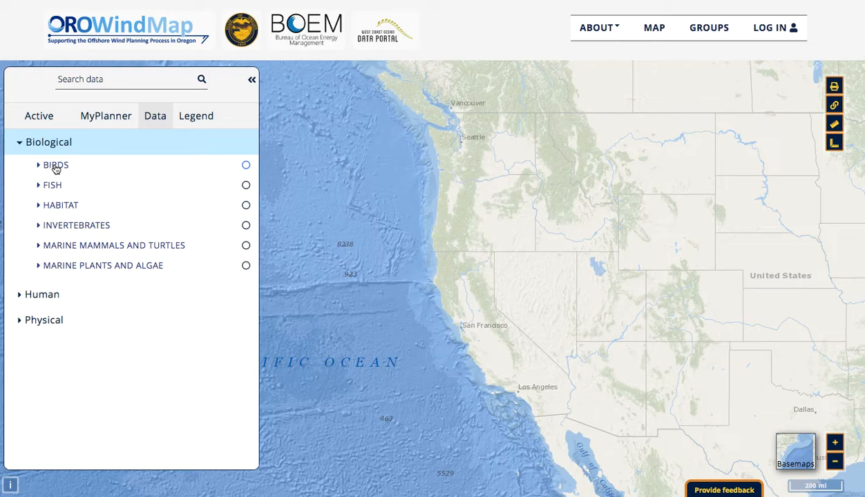
{"action": "left_click", "coordinate": [57, 167]}
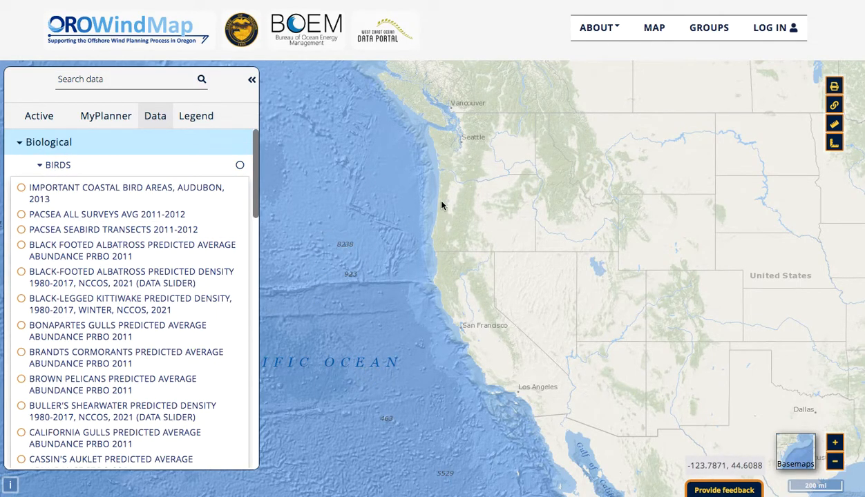
- Check MyPlanner's login requirement, open the login page, and view the account registration form before returning to the login form
{"action": "left_click", "coordinate": [113, 121]}
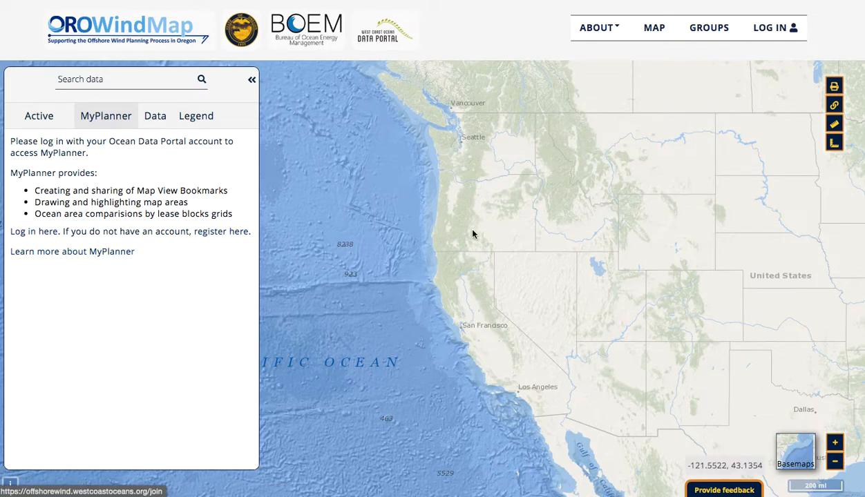
{"action": "left_click", "coordinate": [779, 33]}
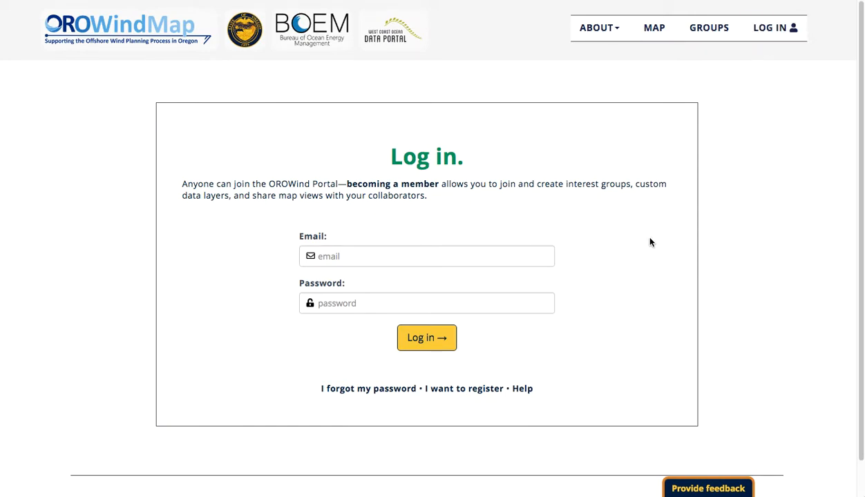
{"action": "left_click", "coordinate": [470, 391]}
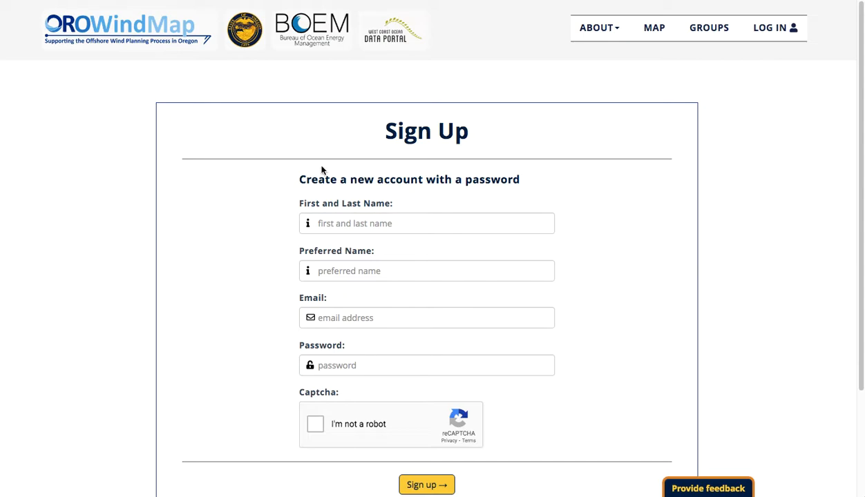
{"action": "left_click", "coordinate": [13, 1]}
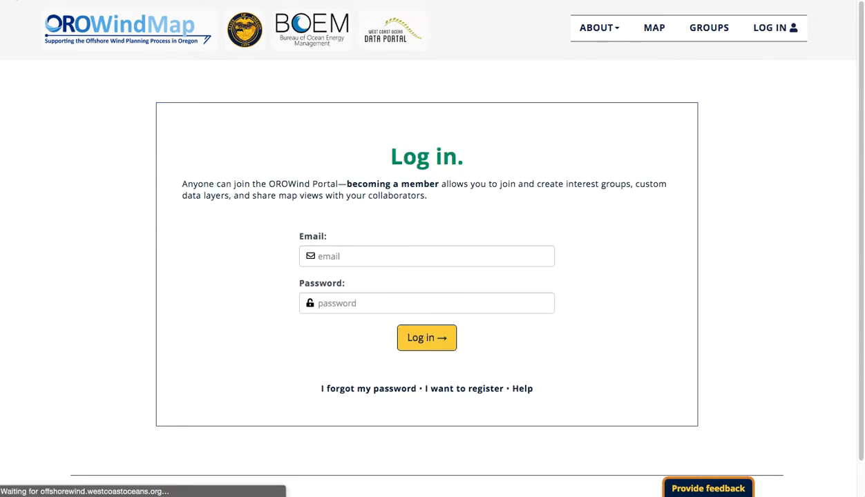
- Log in with the account email and password, and dismiss the welcome message
{"action": "left_click", "coordinate": [357, 260]}
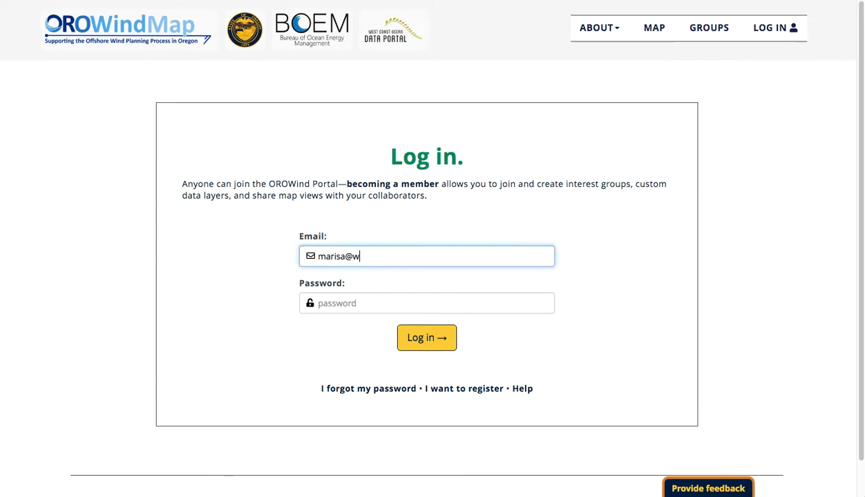
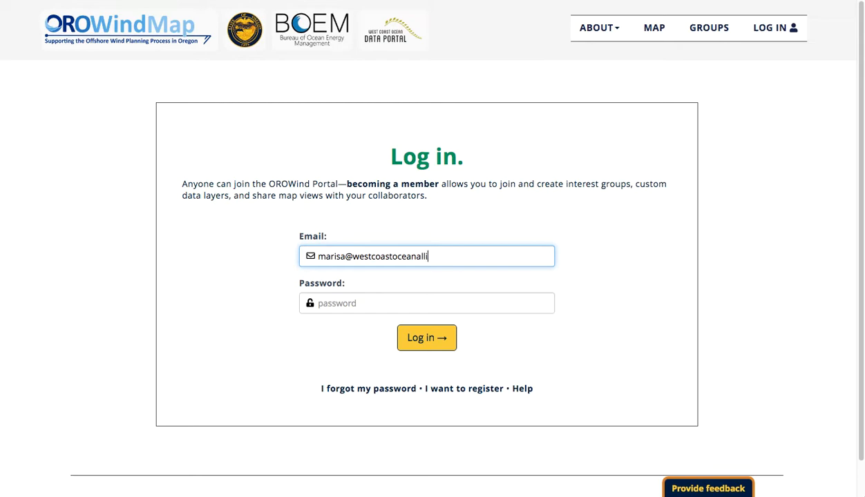
{"action": "key", "text": "Tab"}
{"action": "type", "text": "••••••••"}
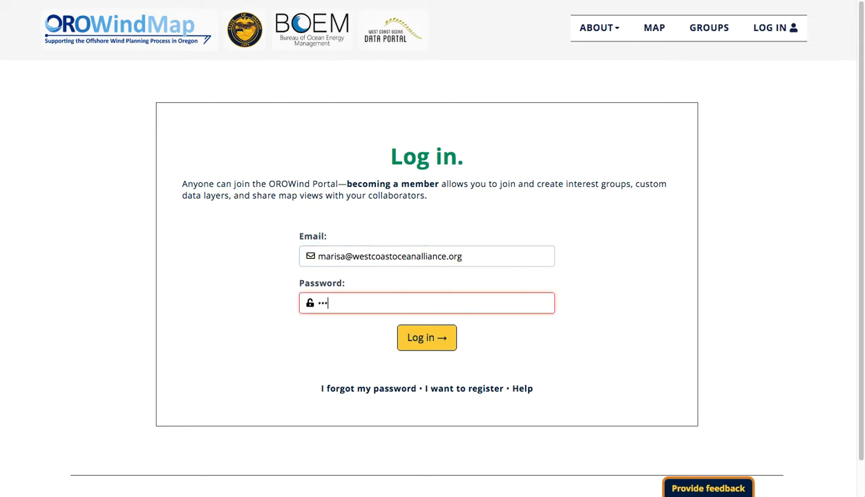
{"action": "type", "text": "••"}
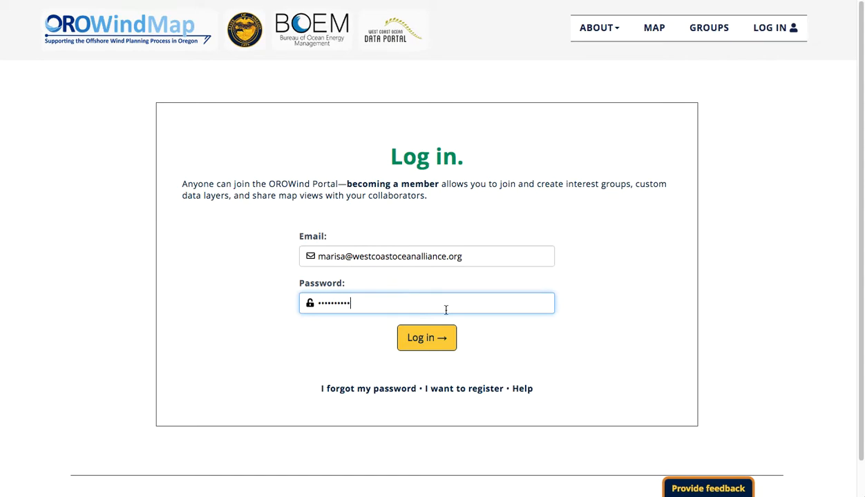
{"action": "left_click", "coordinate": [443, 337]}
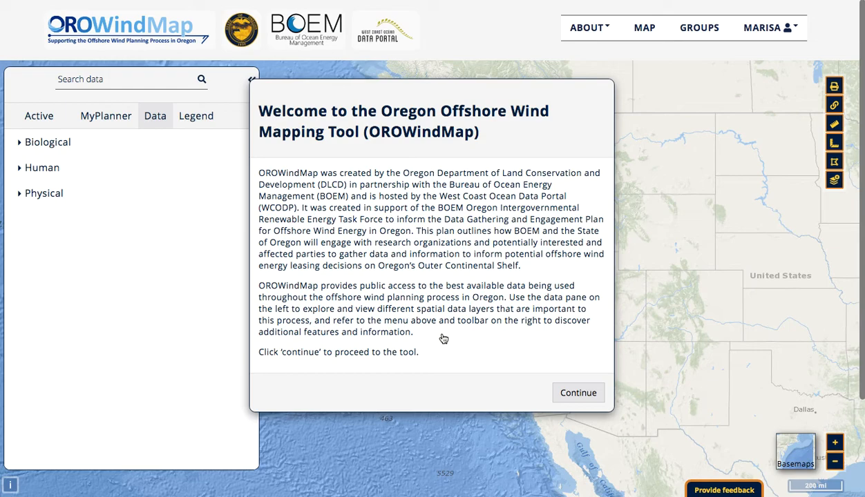
{"action": "left_click", "coordinate": [579, 393]}
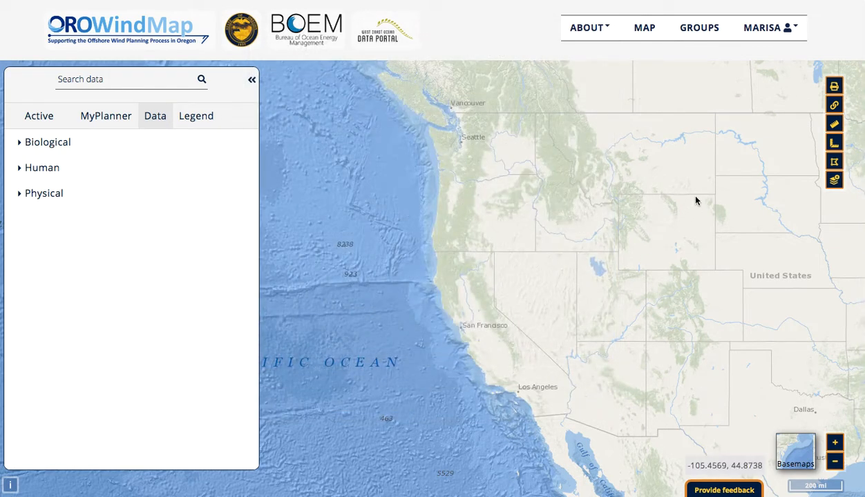
- Look over the account options available to the logged-in member
{"action": "left_click", "coordinate": [776, 36]}
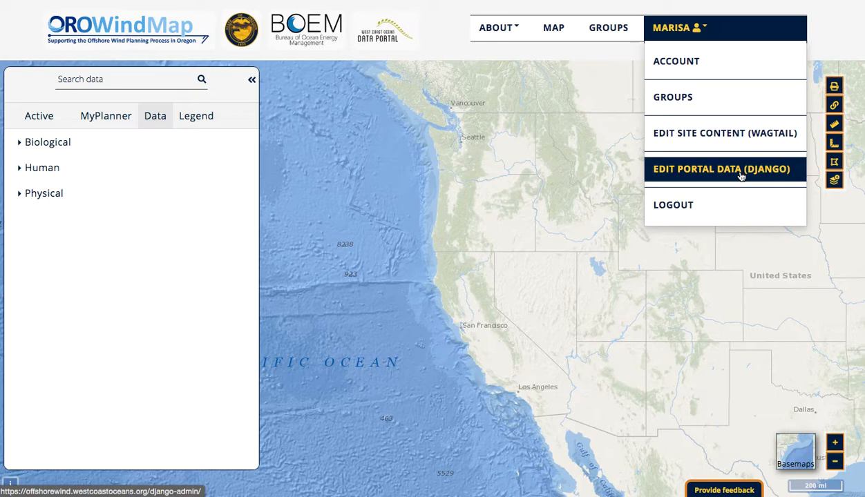
{"action": "left_click", "coordinate": [434, 46]}
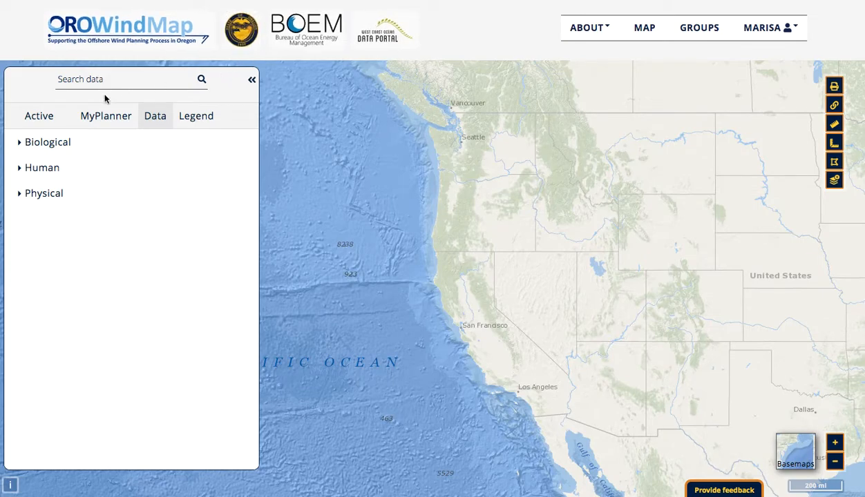
- View the form for creating a map view bookmark in MyPlanner, and cancel without adding one
{"action": "left_click", "coordinate": [82, 118]}
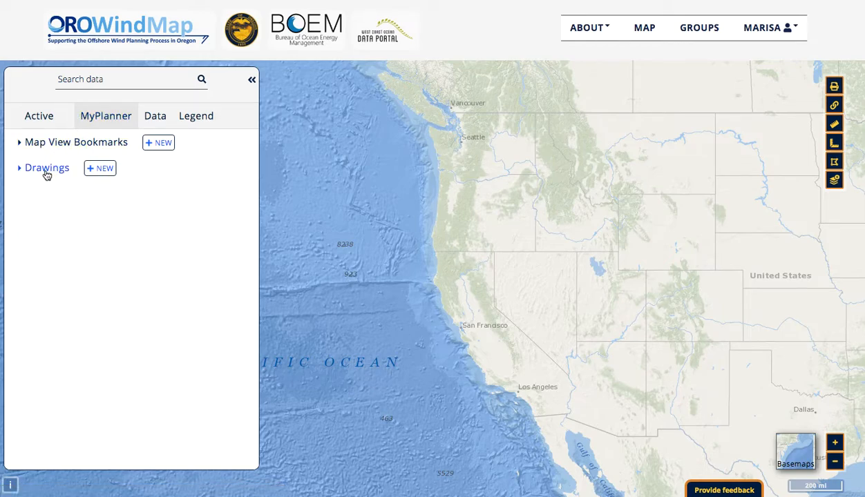
{"action": "left_click", "coordinate": [158, 143]}
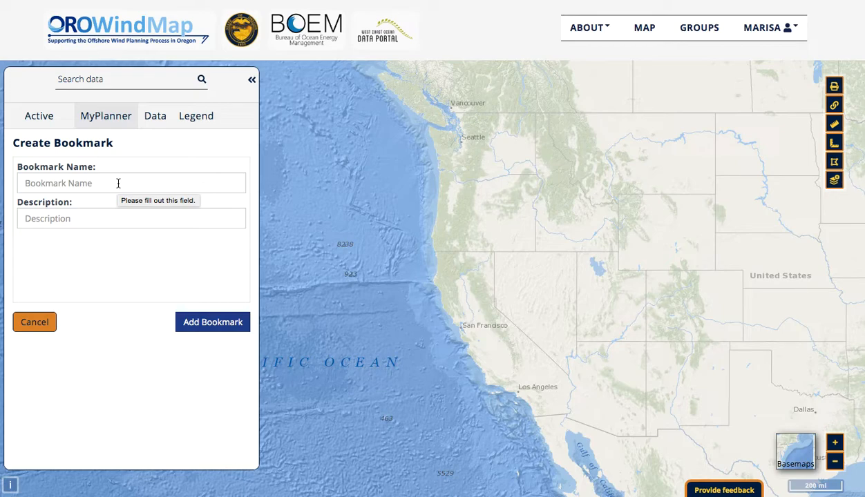
{"action": "left_click", "coordinate": [34, 323]}
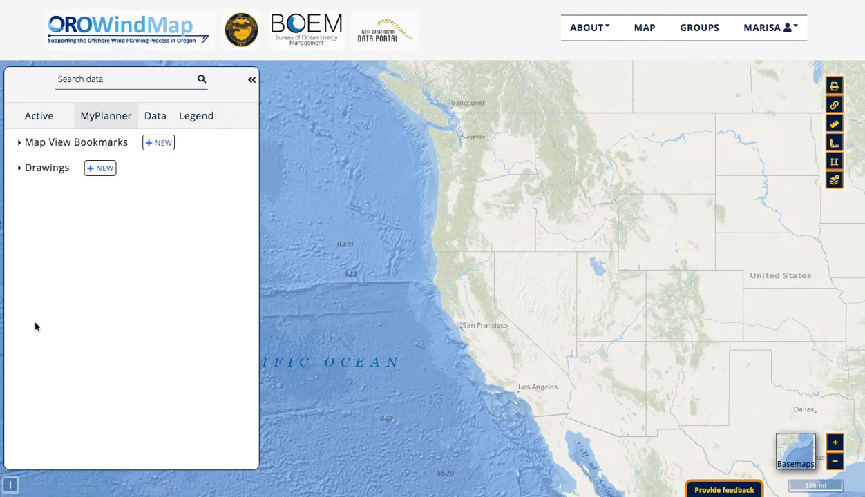
- Show the description of the saved Pink Shrimp Fishing Effort bookmark and load its map view
{"action": "left_click", "coordinate": [27, 147]}
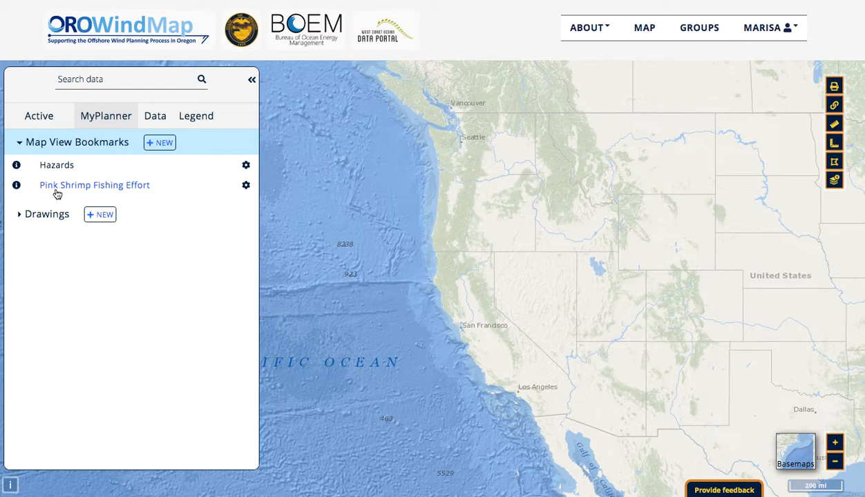
{"action": "left_click", "coordinate": [16, 185]}
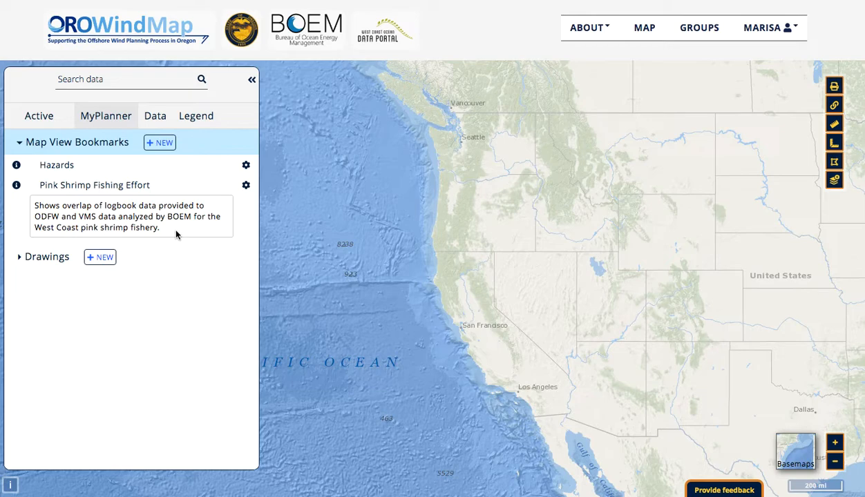
{"action": "left_click", "coordinate": [123, 183]}
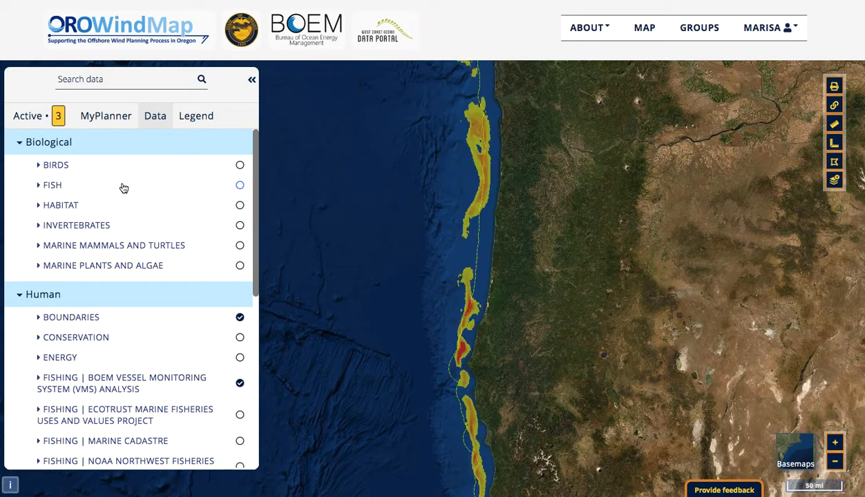
- Review the bookmark's active layers and their legend
{"action": "left_click", "coordinate": [19, 117]}
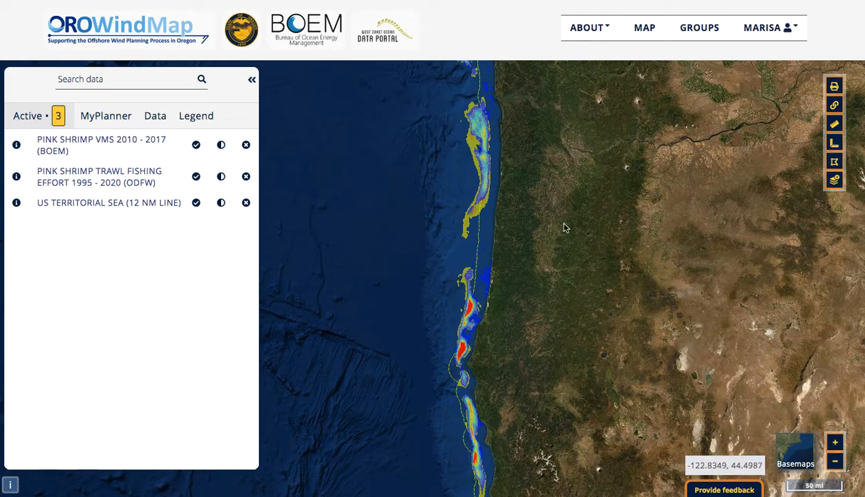
{"action": "left_click", "coordinate": [202, 119]}
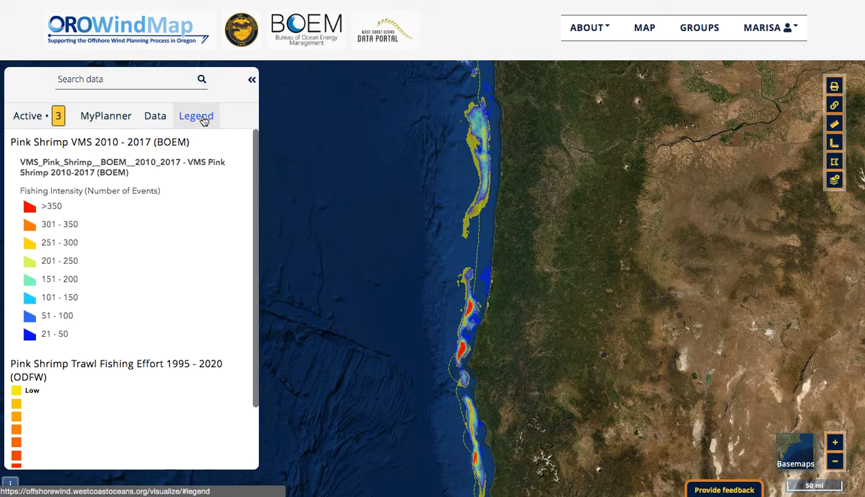
- Examine the link and group sharing options of the Pink Shrimp Fishing Effort bookmark, cancel sharing, and hide its description
{"action": "left_click", "coordinate": [113, 118]}
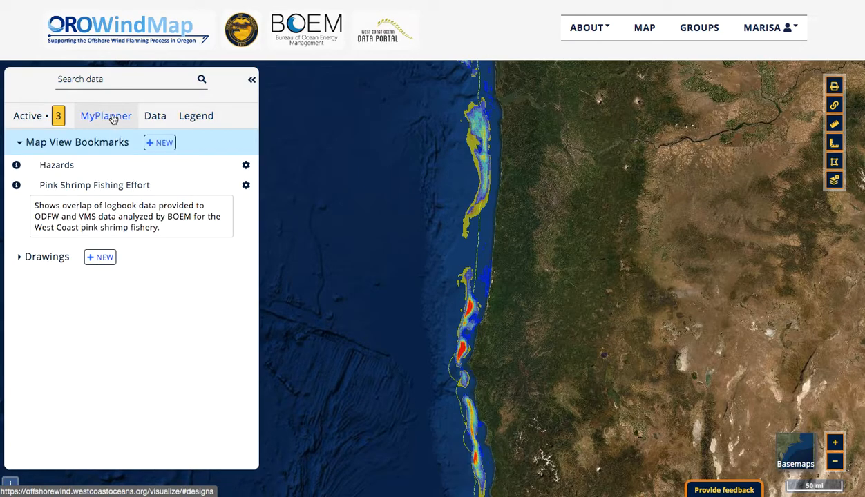
{"action": "left_click", "coordinate": [246, 185]}
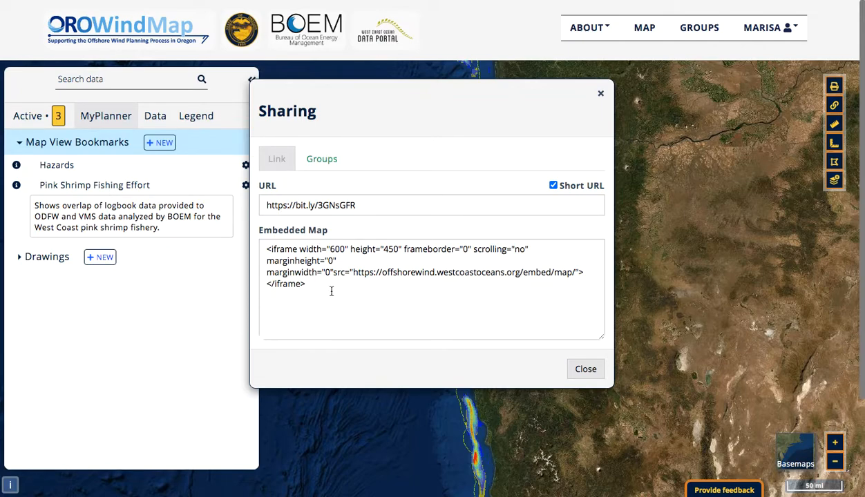
{"action": "left_click", "coordinate": [323, 160]}
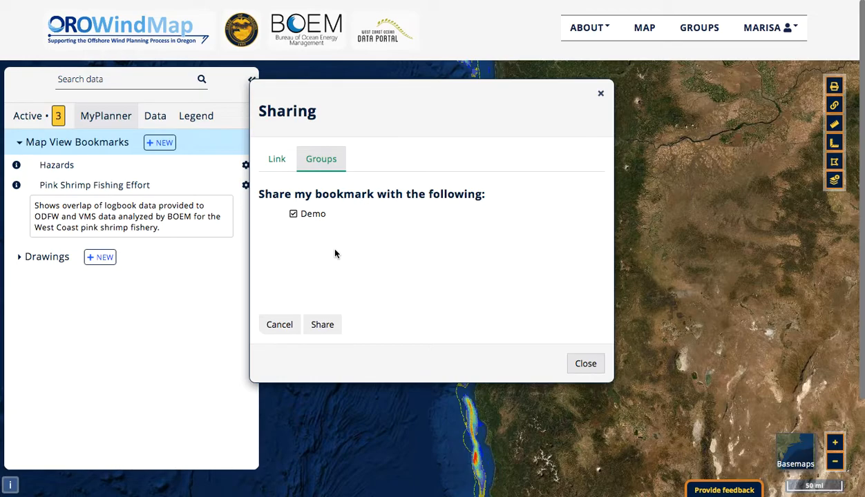
{"action": "left_click", "coordinate": [272, 325]}
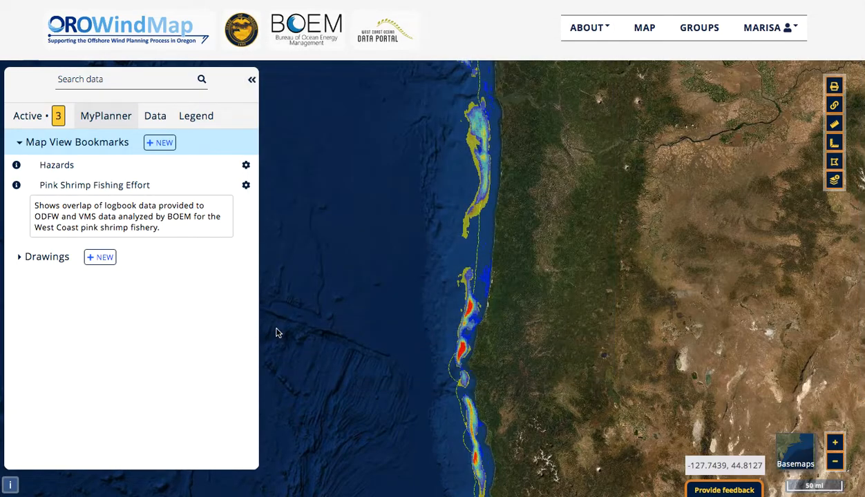
{"action": "left_click", "coordinate": [16, 185]}
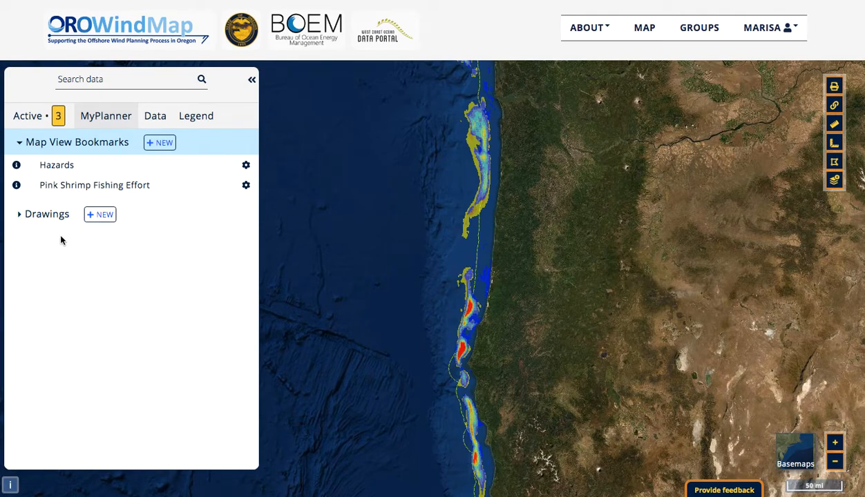
- Start a new MyPlanner drawing and draw a triangular shape in the ocean west of the pink shrimp fishing areas
{"action": "left_click", "coordinate": [100, 214]}
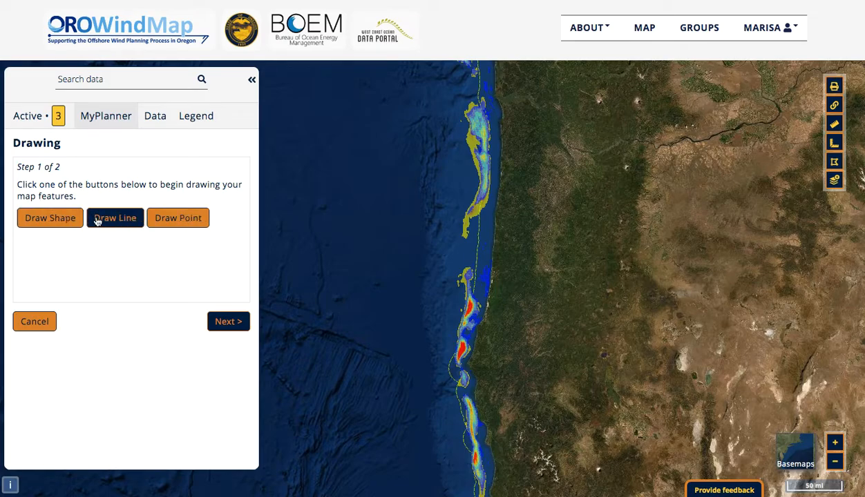
{"action": "left_click", "coordinate": [62, 222]}
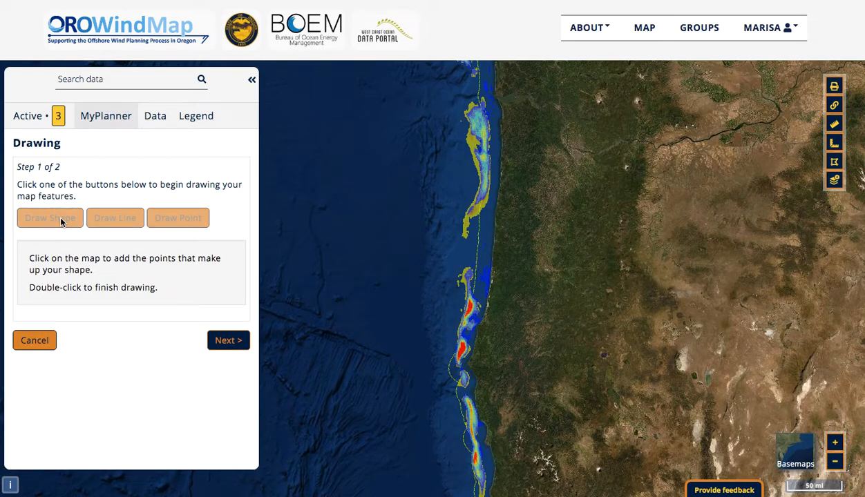
{"action": "left_click", "coordinate": [379, 196]}
{"action": "left_click", "coordinate": [348, 269]}
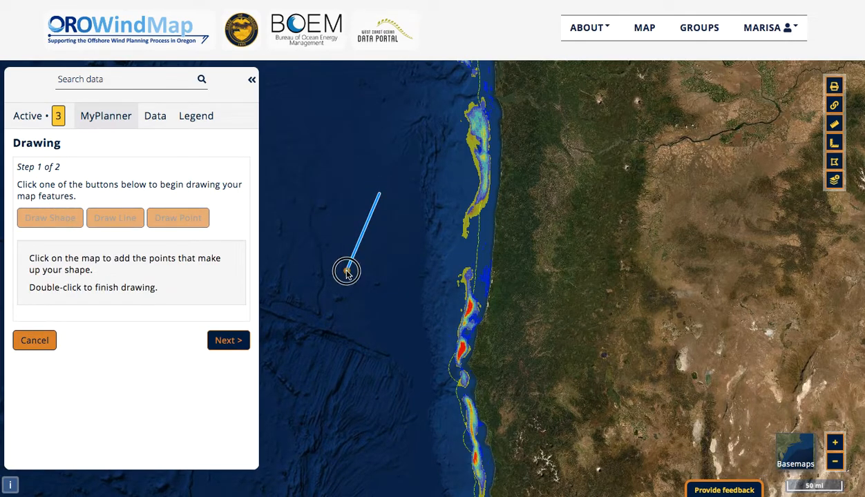
{"action": "double_click", "coordinate": [424, 268]}
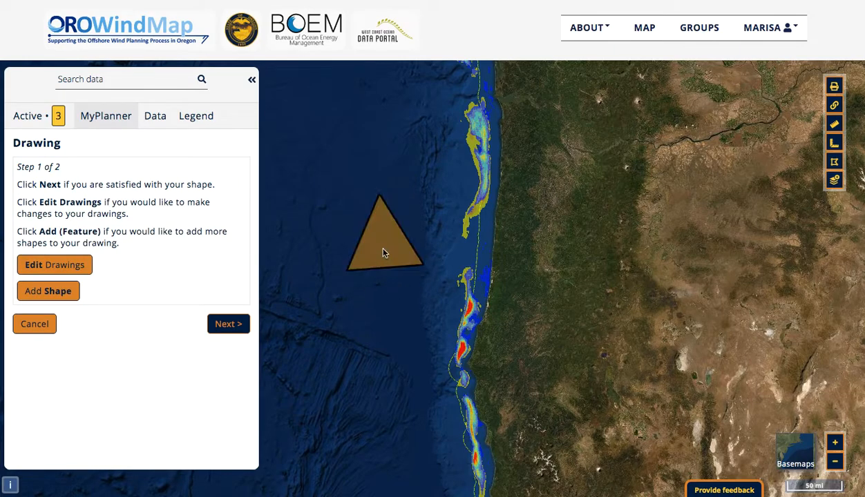
- Save the drawing with the name Triangle and the description Test, and display its description
{"action": "left_click", "coordinate": [230, 324]}
{"action": "left_click", "coordinate": [198, 199]}
{"action": "type", "text": "Triangle"}
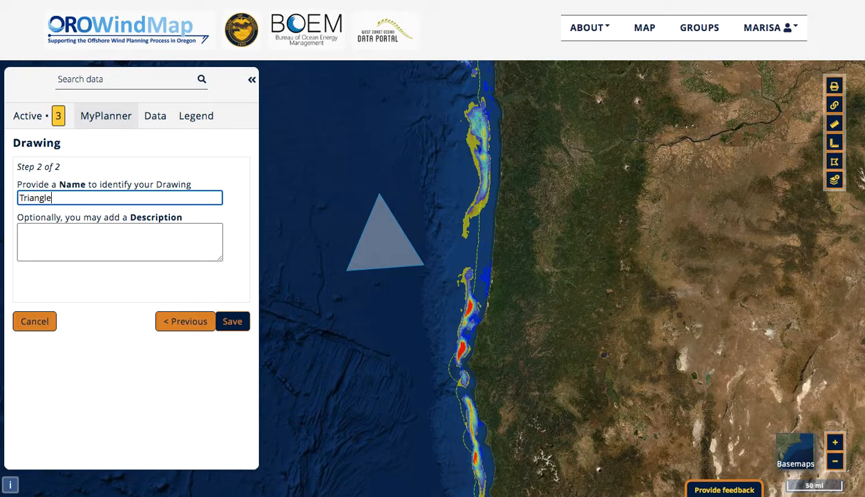
{"action": "left_click", "coordinate": [180, 232]}
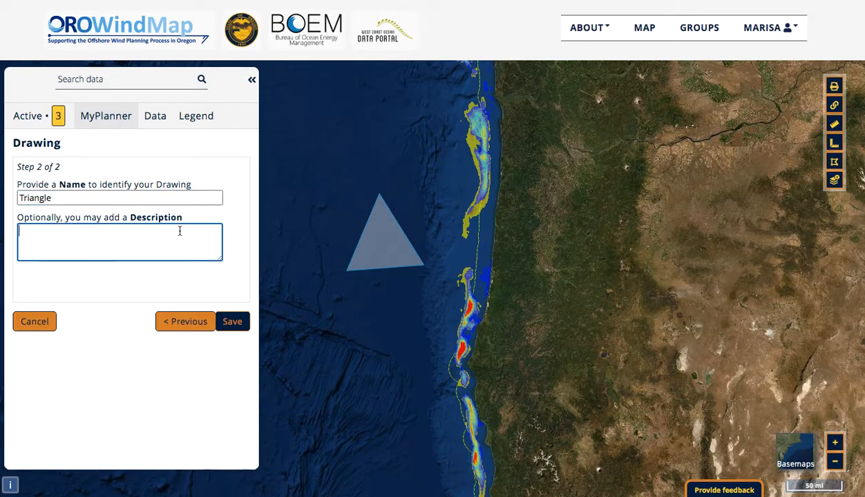
{"action": "type", "text": "Test"}
{"action": "left_click", "coordinate": [238, 321]}
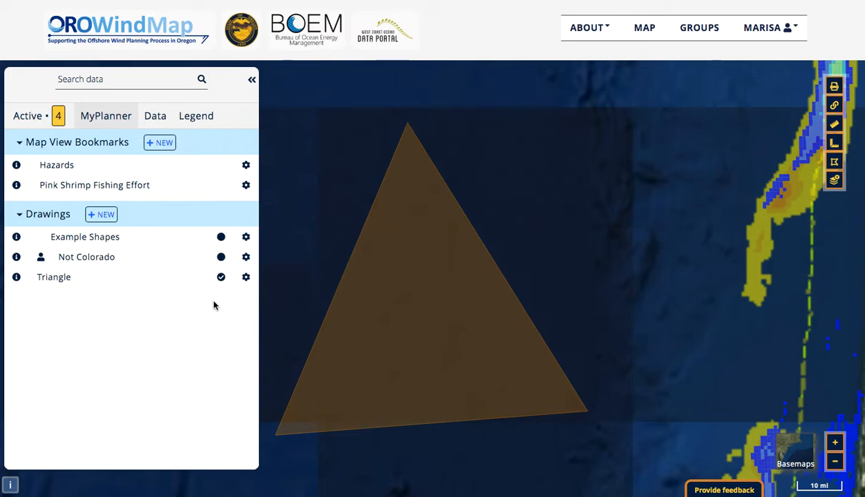
{"action": "left_click", "coordinate": [16, 279]}
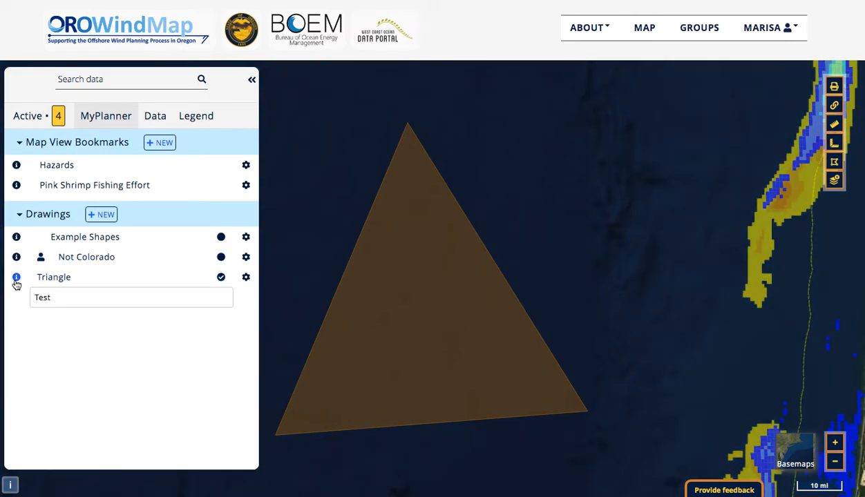
- Hide the Triangle drawing's description, and show the Example Shapes drawing on the map zoomed to its full extent
{"action": "left_click", "coordinate": [16, 278]}
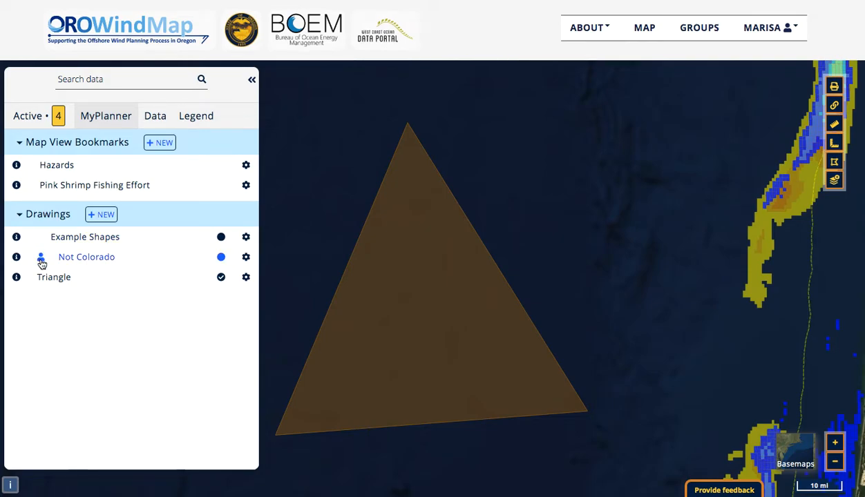
{"action": "mouse_move", "coordinate": [42, 262]}
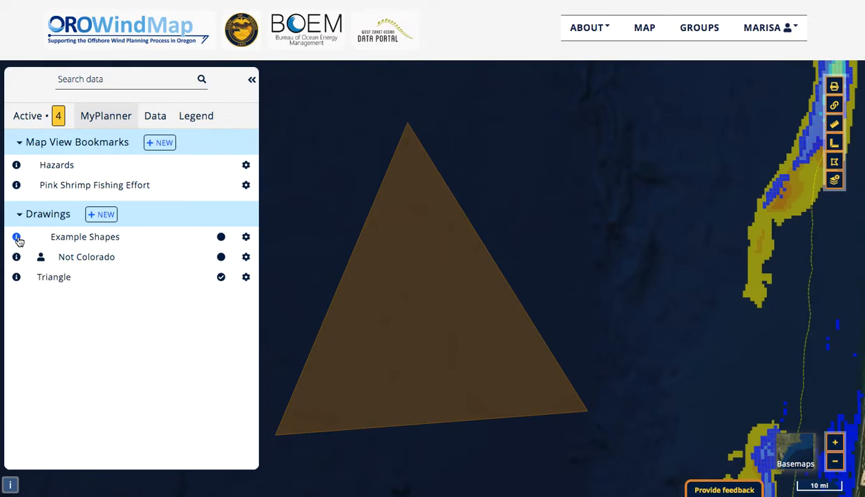
{"action": "left_click", "coordinate": [62, 241]}
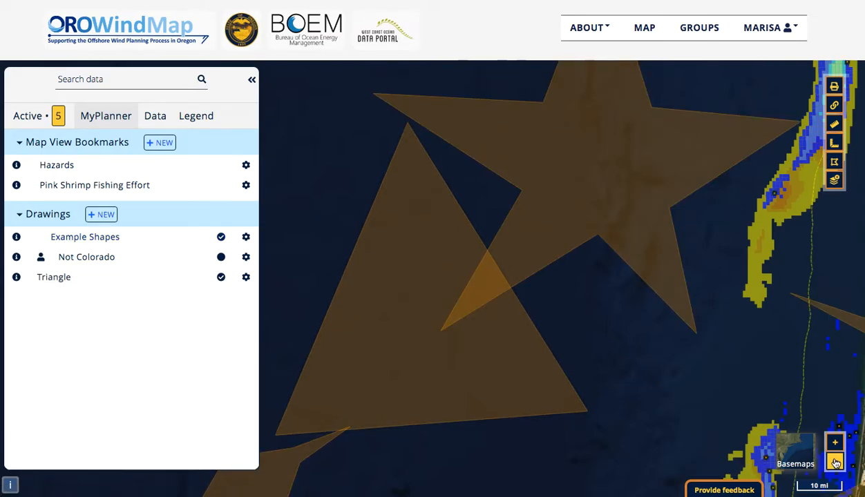
{"action": "left_click", "coordinate": [246, 237]}
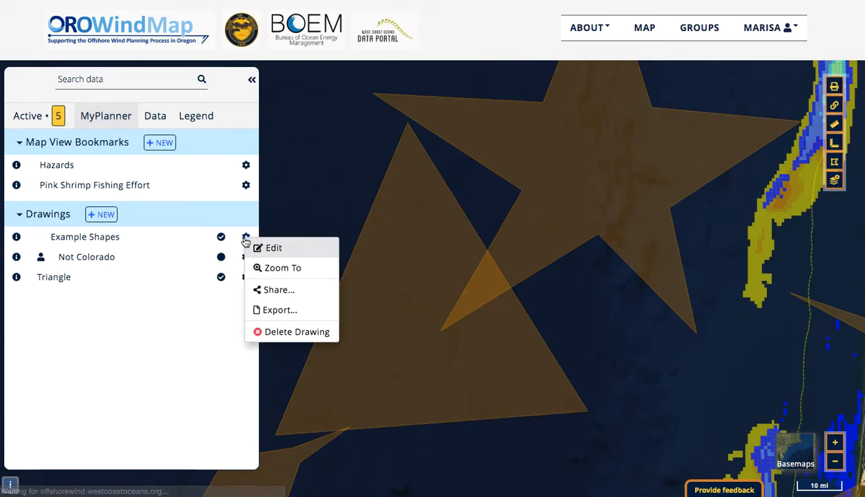
{"action": "left_click", "coordinate": [268, 269]}
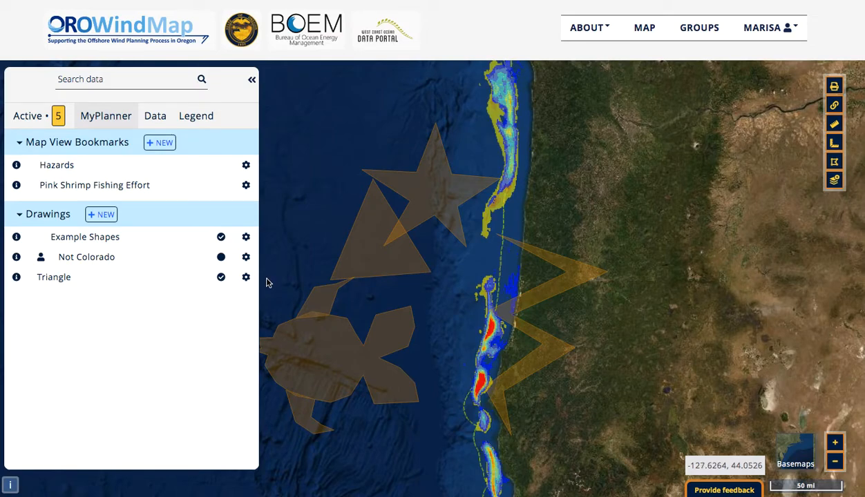
{"action": "left_click", "coordinate": [342, 343]}
{"action": "left_click_drag", "start_coordinate": [343, 343], "coordinate": [411, 333]}
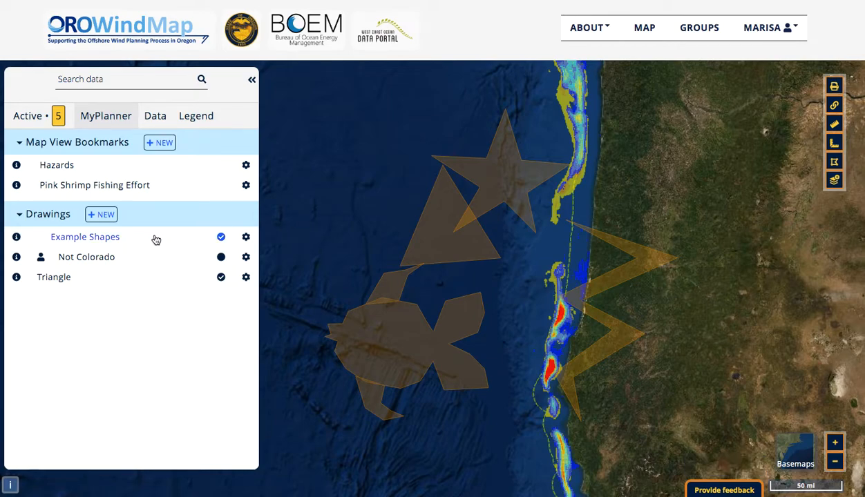
- Display the Example Shapes description, and examine the drawing's shape and vertex editing options before cancelling the edit
{"action": "left_click", "coordinate": [18, 237]}
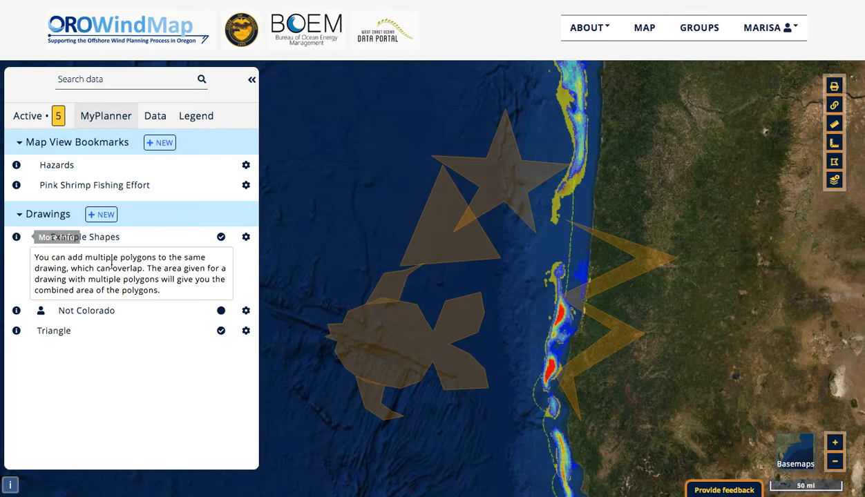
{"action": "left_click", "coordinate": [246, 236]}
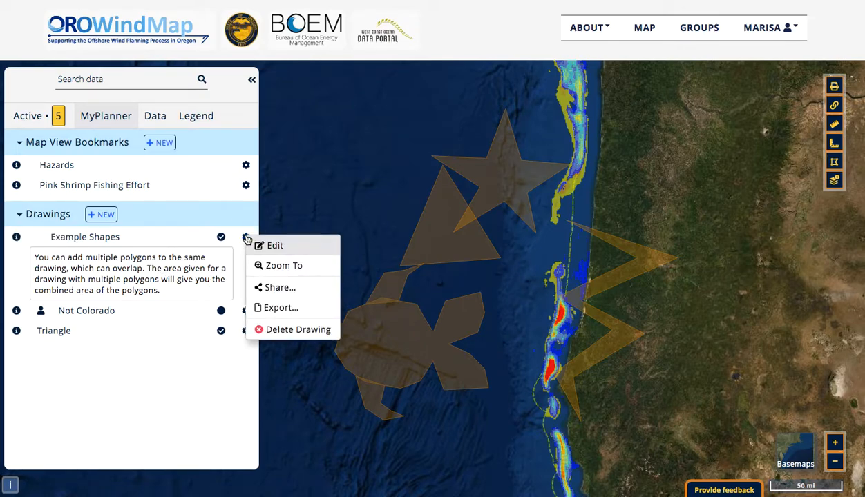
{"action": "left_click", "coordinate": [304, 244]}
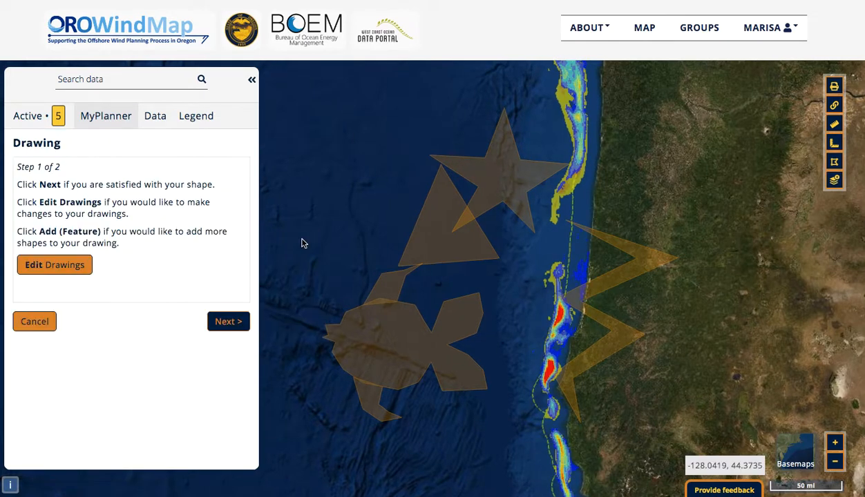
{"action": "left_click", "coordinate": [71, 268]}
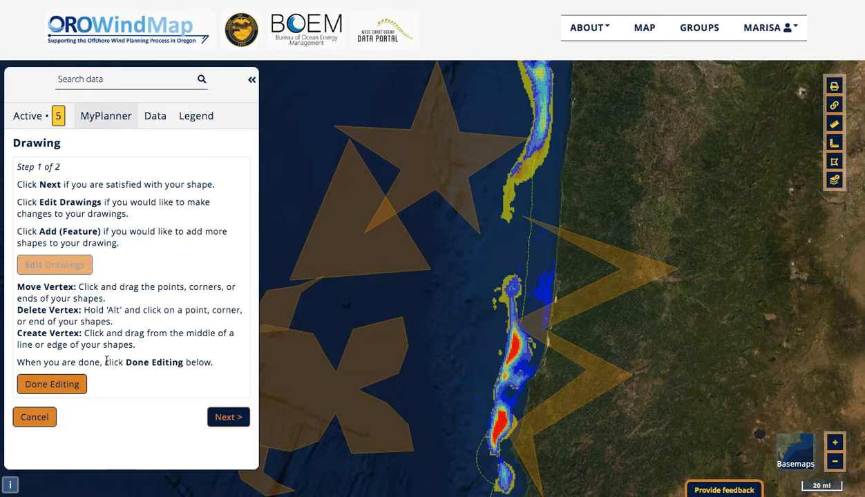
{"action": "left_click", "coordinate": [26, 419]}
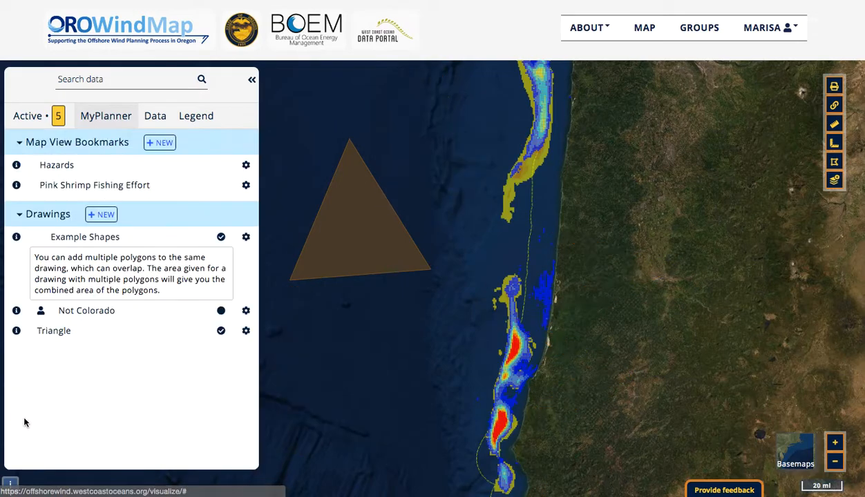
- Examine the group sharing options of the Example Shapes drawing, cancel sharing, and hide its description
{"action": "left_click", "coordinate": [247, 238]}
{"action": "left_click", "coordinate": [432, 143]}
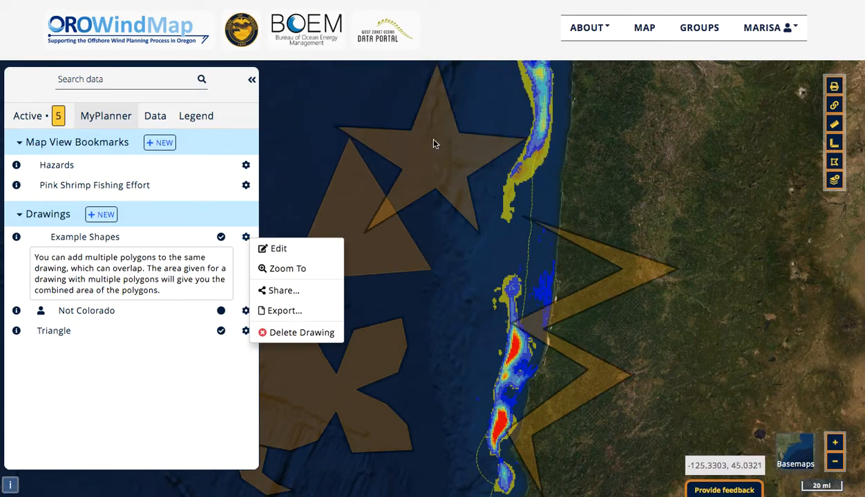
{"action": "left_click", "coordinate": [281, 290]}
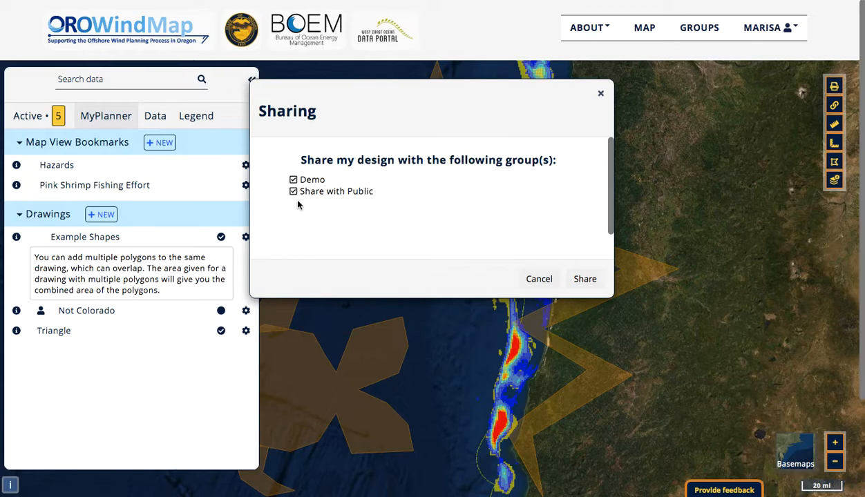
{"action": "left_click", "coordinate": [540, 280]}
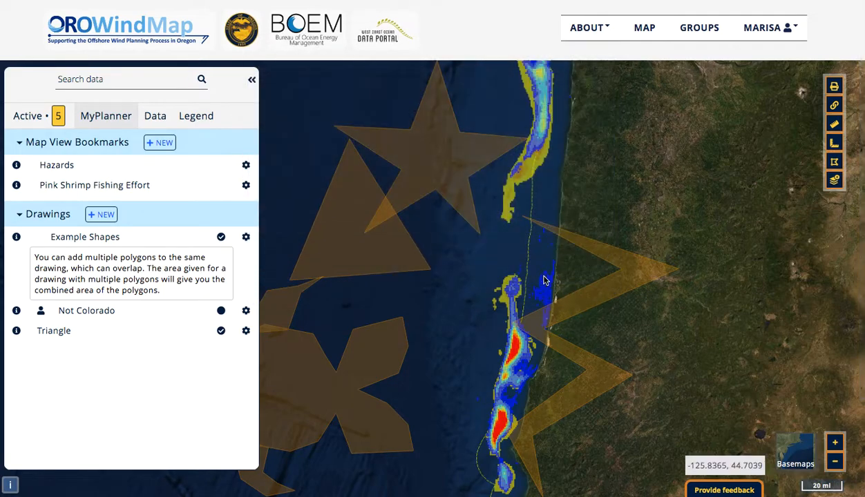
{"action": "left_click", "coordinate": [17, 240]}
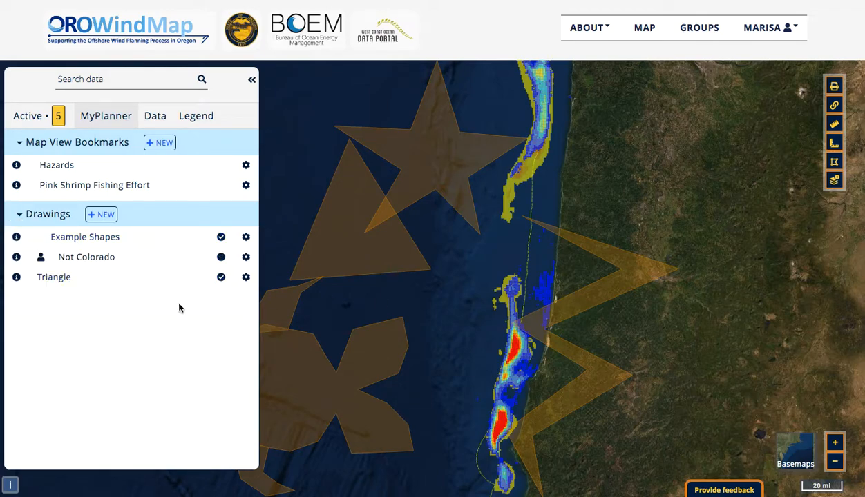